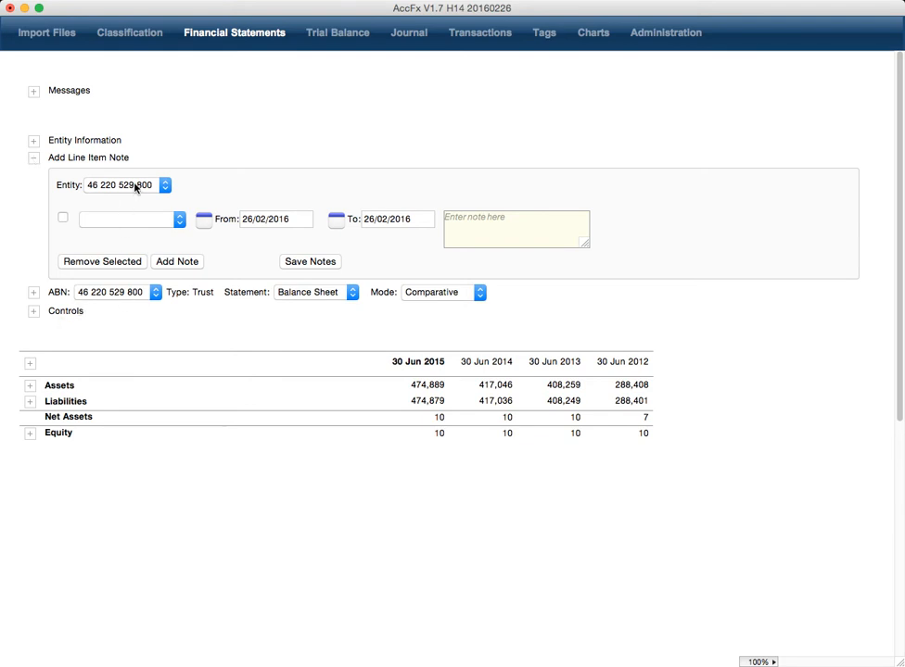
# Step: Open the note's account list and close it without choosing an account
pyautogui.click(147, 224)
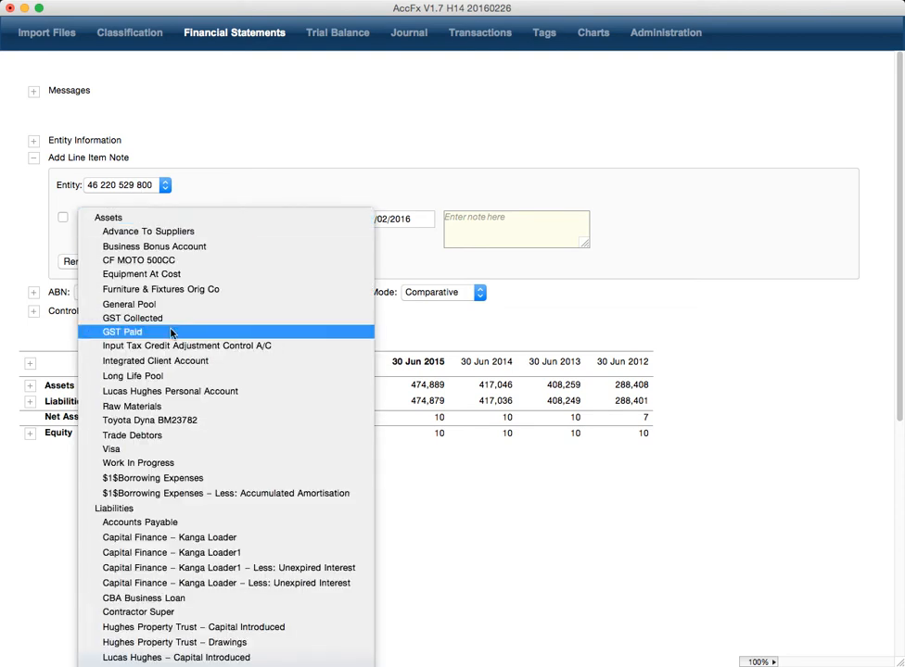
pyautogui.moveTo(284, 665)
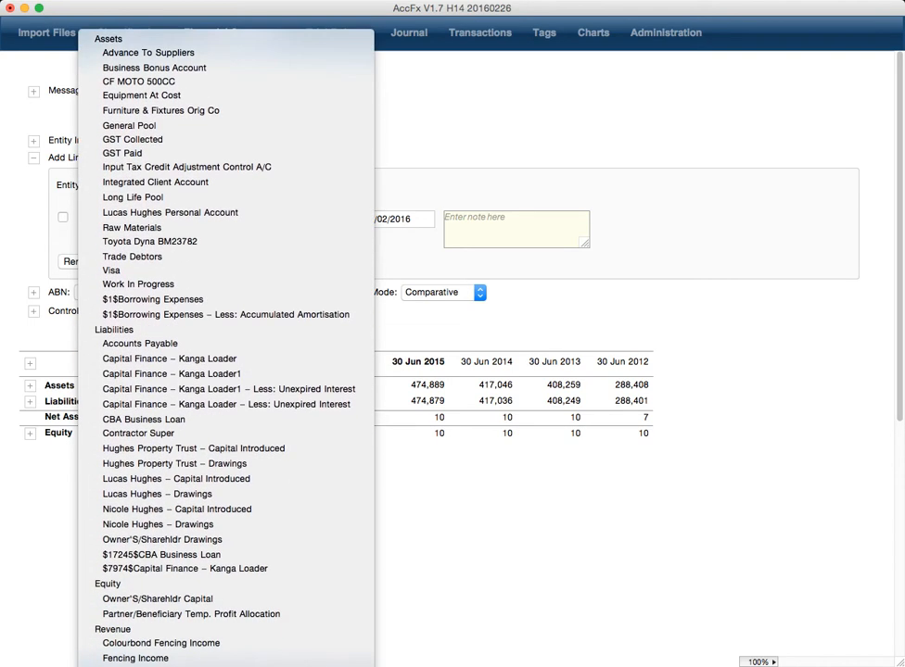
pyautogui.scroll(-3, 262, 610)
pyautogui.click(478, 550)
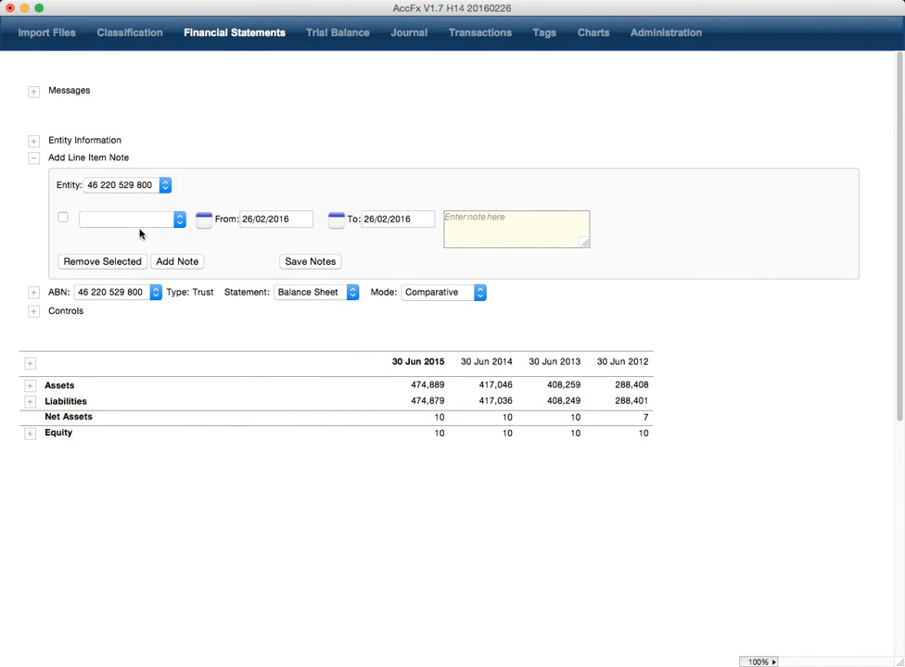
# Step: Re-choose the same trust entity so both note dates reset to 01/07/2013
pyautogui.click(130, 190)
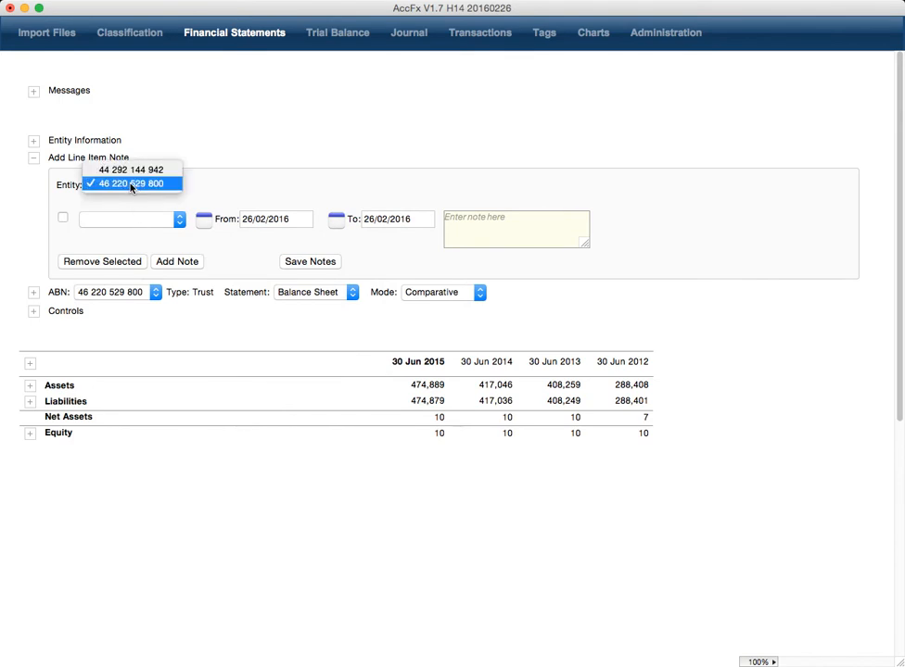
pyautogui.click(130, 187)
pyautogui.click(122, 185)
pyautogui.click(121, 187)
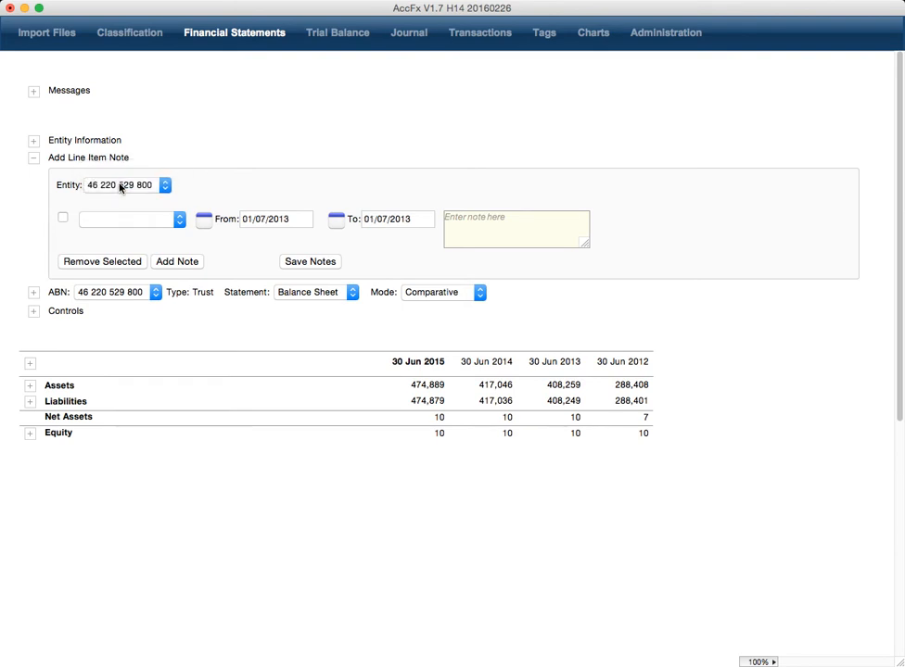
pyautogui.click(119, 187)
pyautogui.click(118, 187)
pyautogui.click(117, 189)
pyautogui.click(116, 187)
# Step: Attach the note to Advance To Suppliers and change its From date to 07/01/2011
pyautogui.click(132, 221)
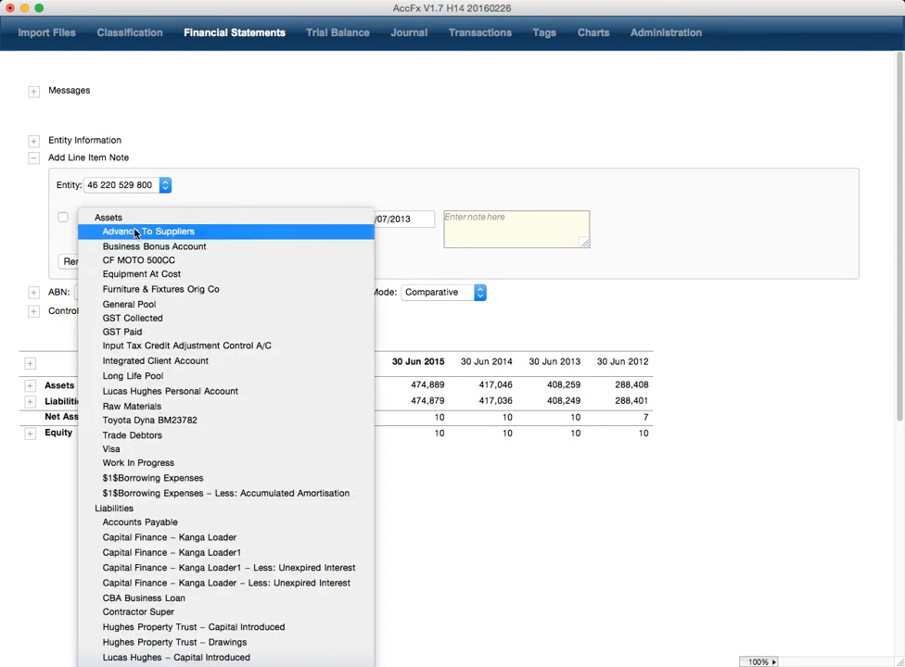
pyautogui.click(136, 233)
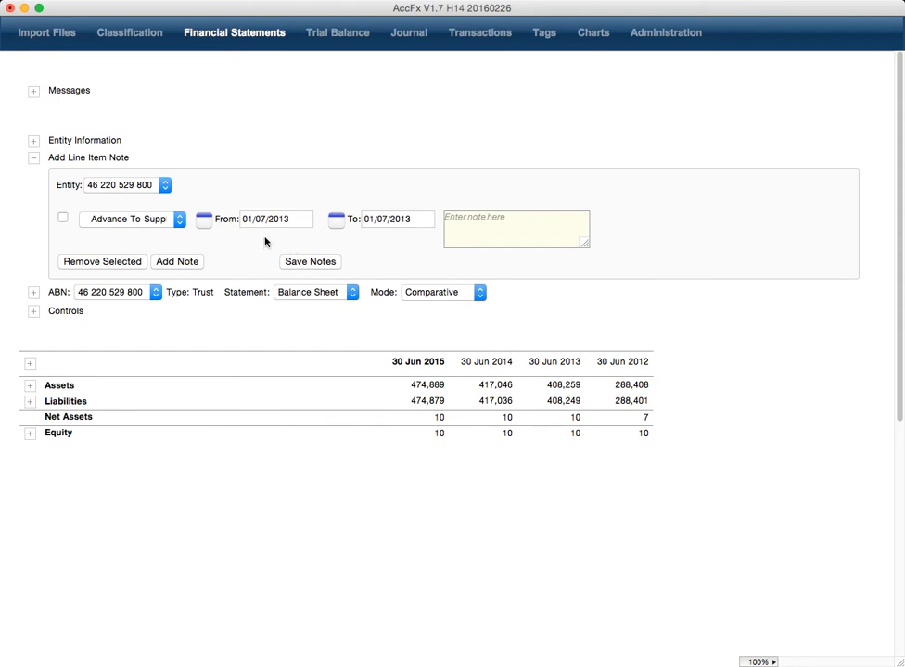
pyautogui.click(292, 220)
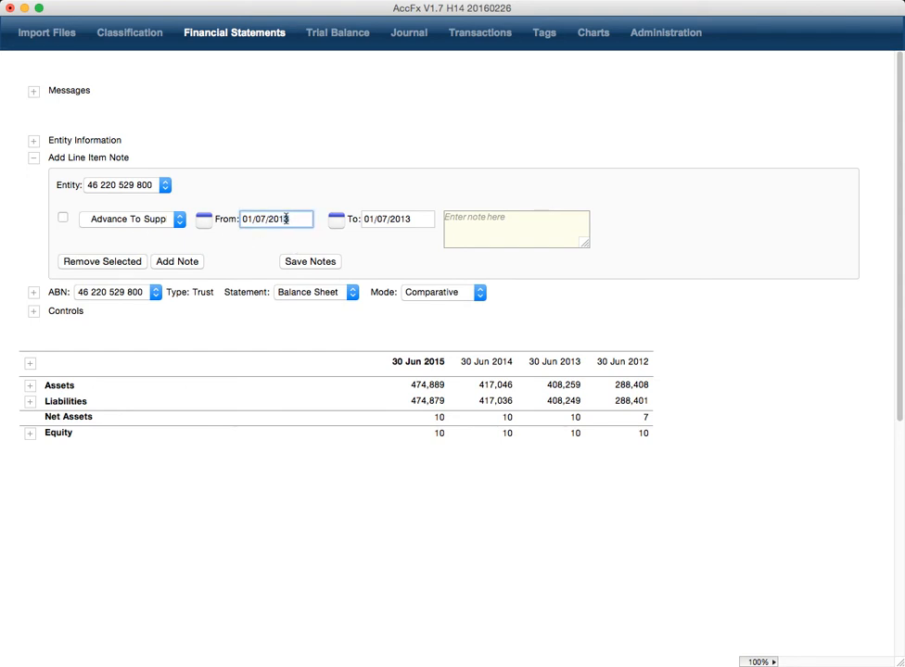
pyautogui.press('BackSpace')
pyautogui.write('1')
pyautogui.click(202, 220)
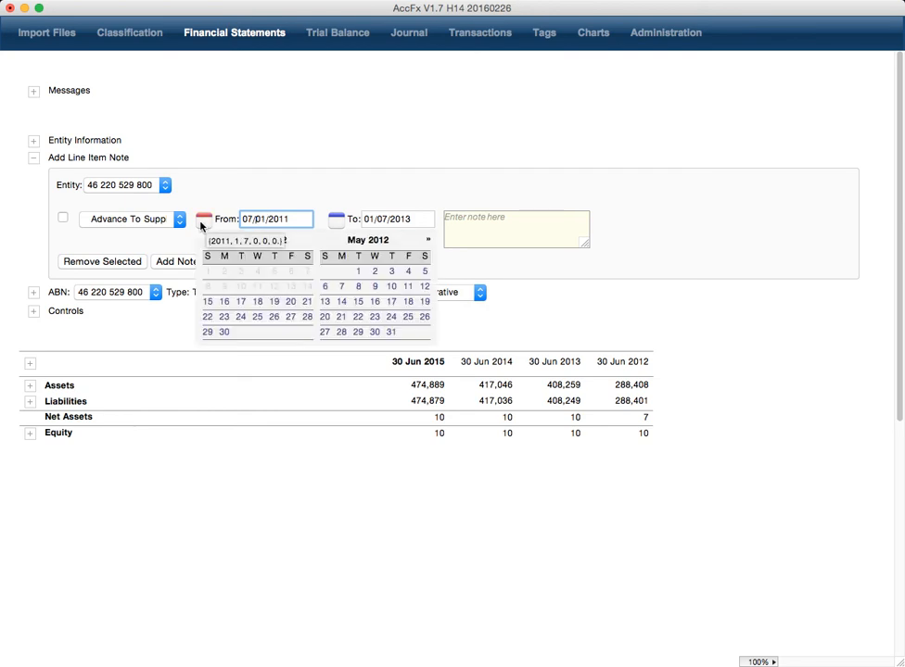
pyautogui.click(257, 220)
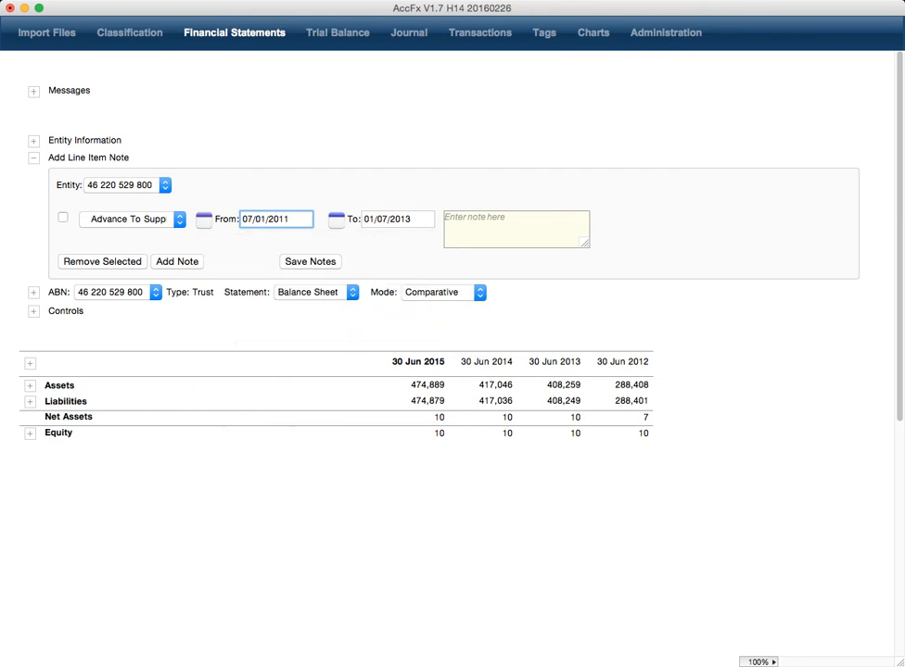
pyautogui.moveTo(4, 662)
pyautogui.mouseDown()
pyautogui.moveTo(93, 562)
pyautogui.moveTo(117, 504)
pyautogui.moveTo(222, 495)
pyautogui.moveTo(0, 599)
pyautogui.moveTo(0, 643)
pyautogui.mouseUp()
# Step: Set the note's From date to 18 April 2012 from the calendar
pyautogui.click(218, 529)
pyautogui.click(204, 223)
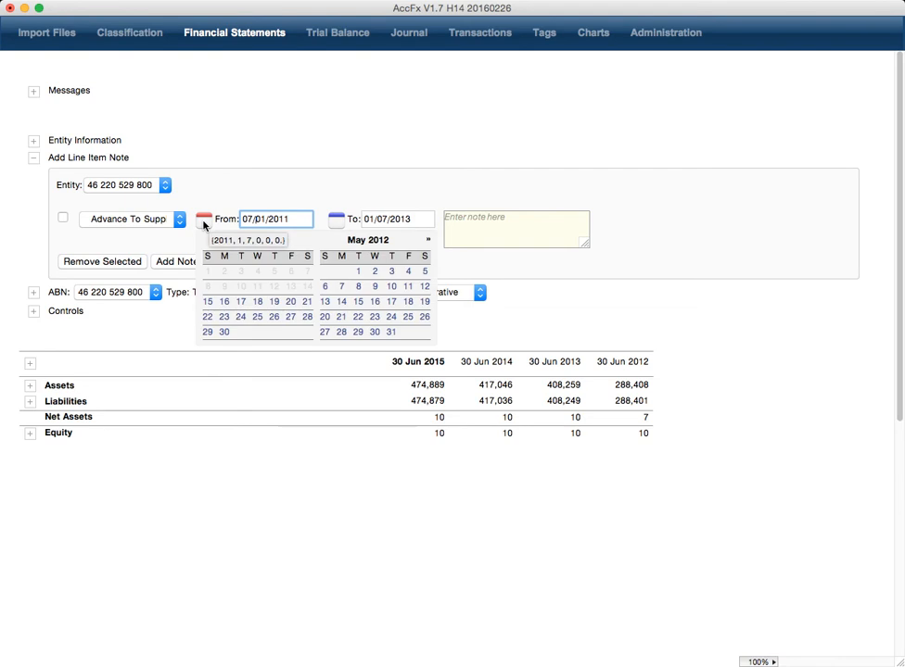
pyautogui.click(258, 302)
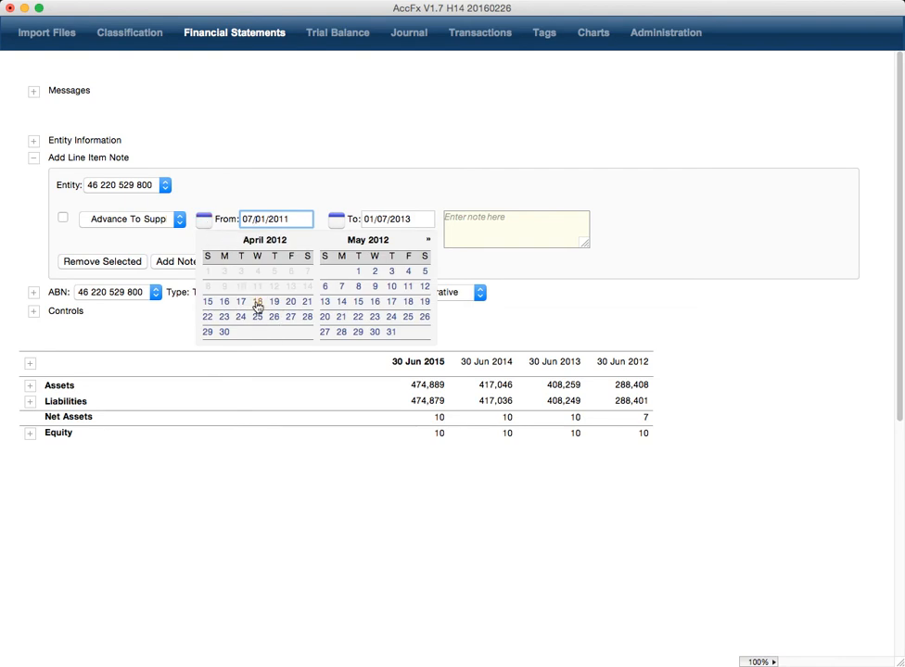
# Step: Set the note's To date to 19 December 2013
pyautogui.click(335, 219)
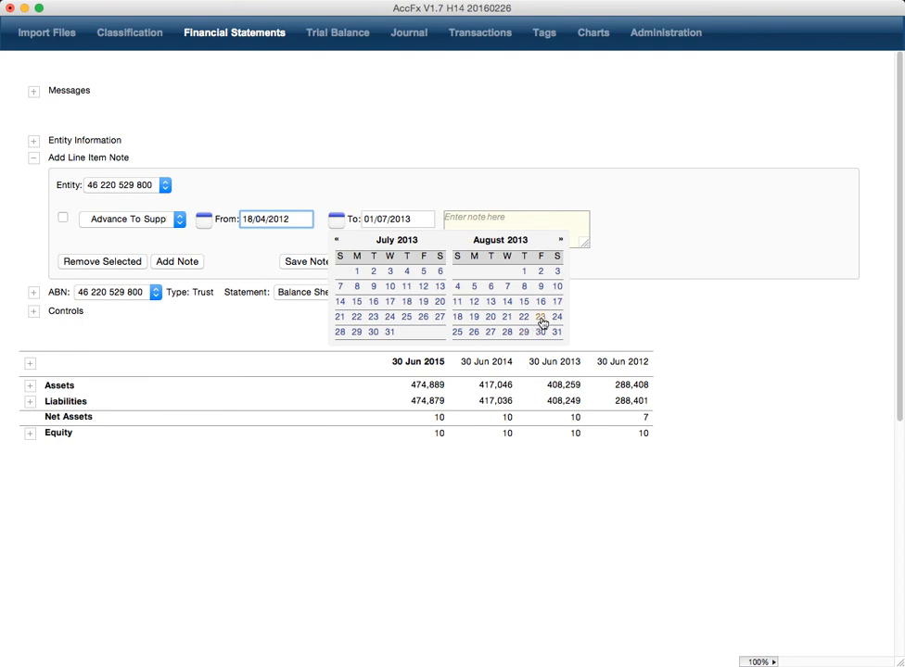
pyautogui.click(540, 317)
pyautogui.click(336, 221)
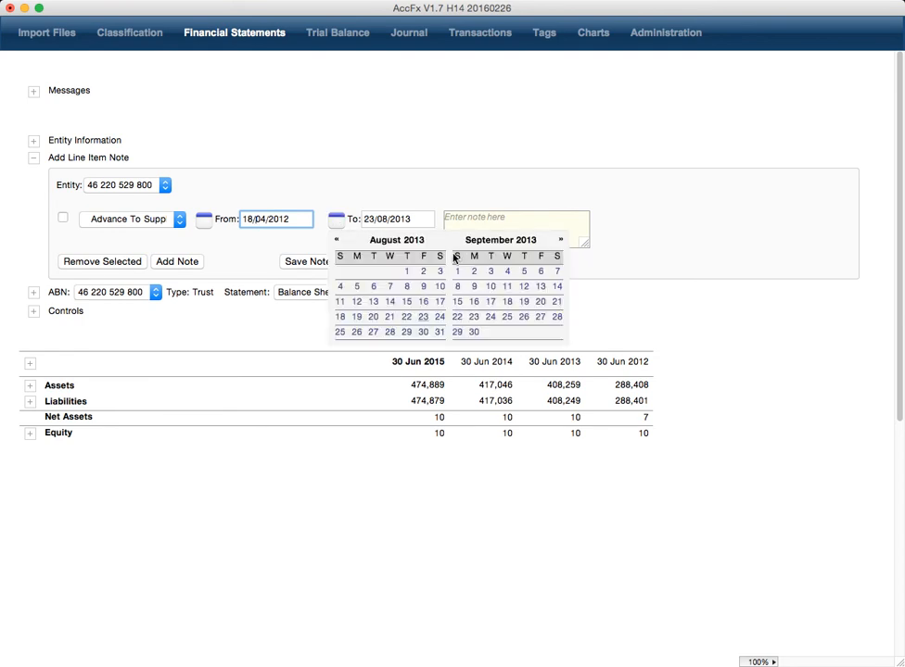
pyautogui.click(561, 241)
pyautogui.click(560, 241)
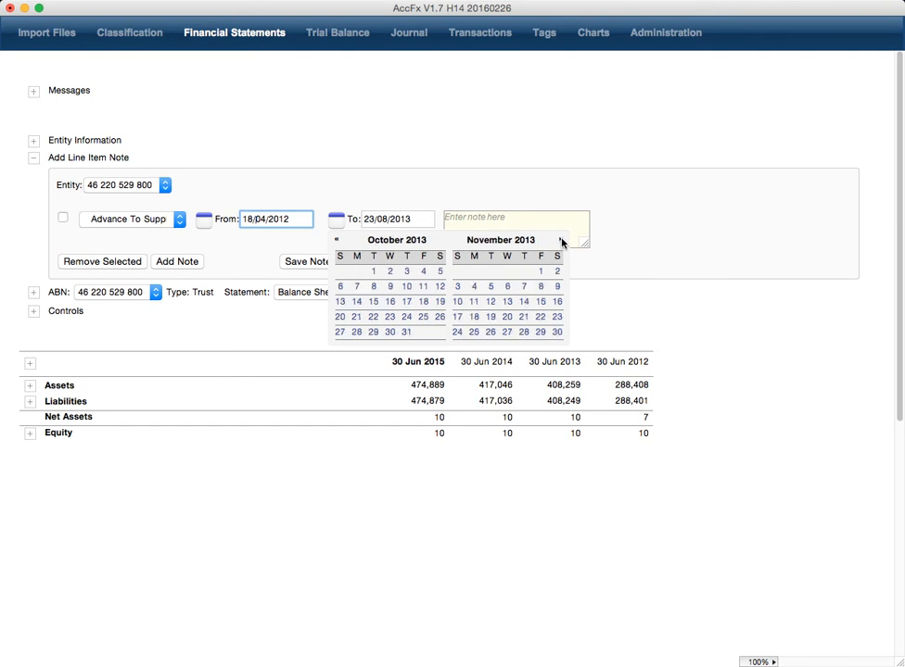
pyautogui.click(561, 241)
pyautogui.click(523, 302)
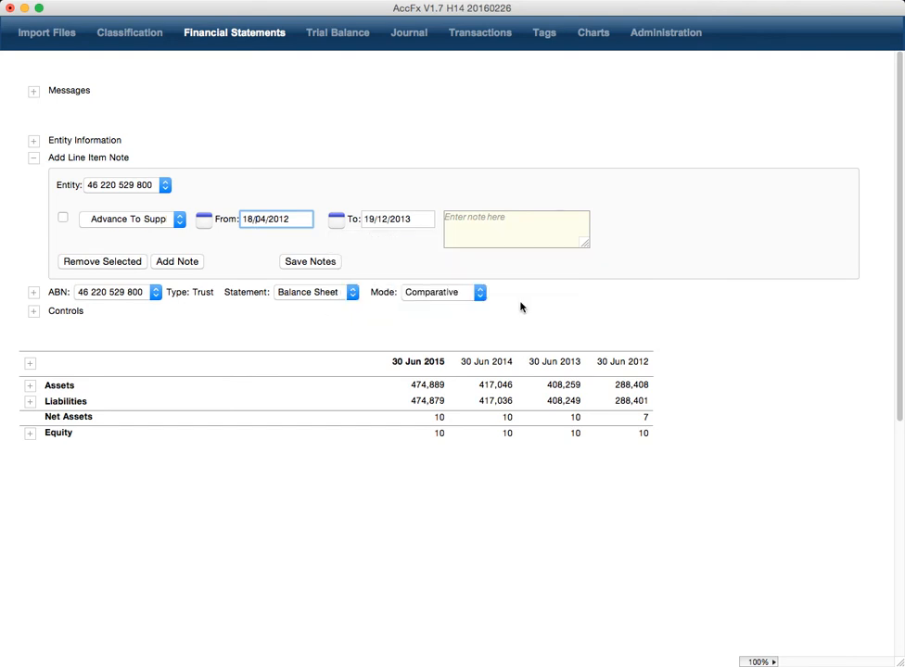
pyautogui.click(466, 226)
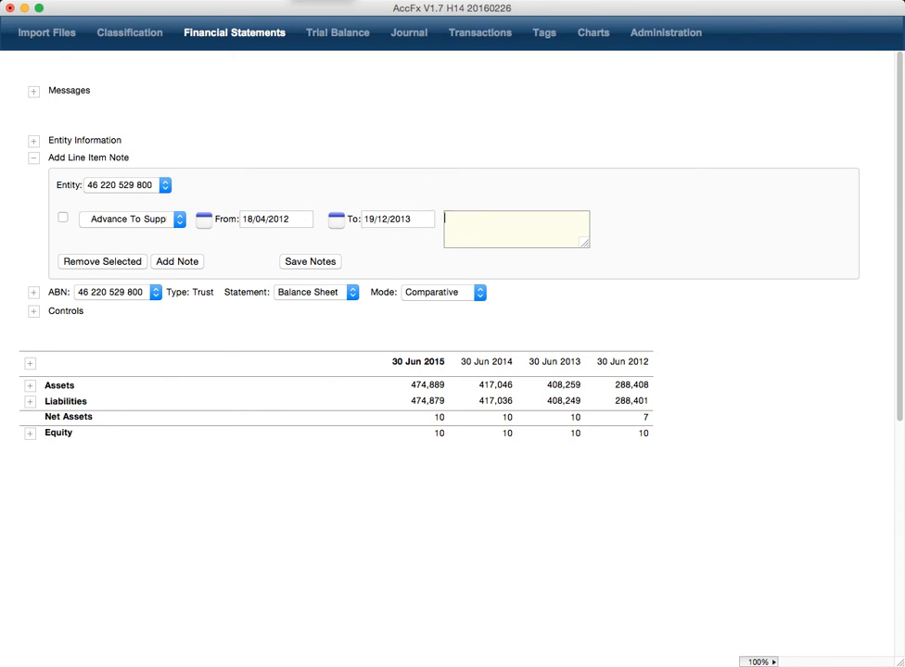
# Step: Paste the senator-leaving-dinner note for Advance To Suppliers, enlarge the box, and save the notes
pyautogui.click(247, 1)
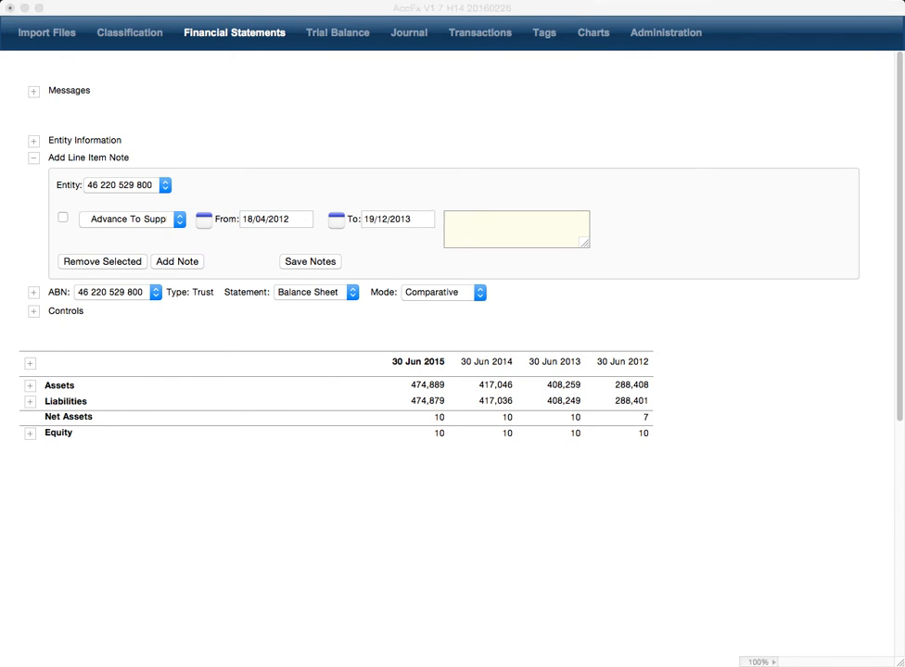
pyautogui.click(491, 232)
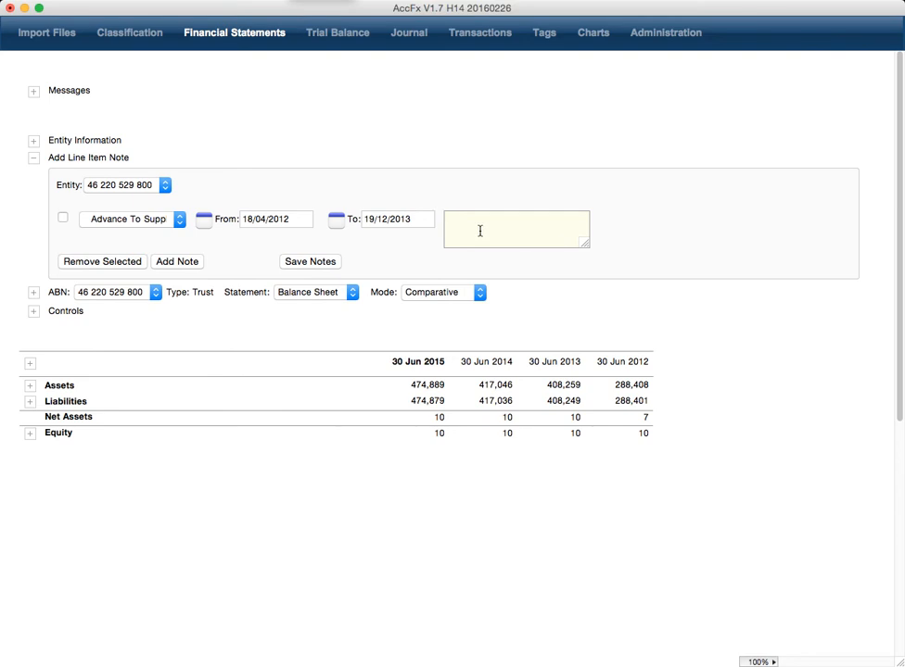
pyautogui.write('Independent Senator Glenn Lazarus walked out of dinner with the Prime Minister Malcolm')
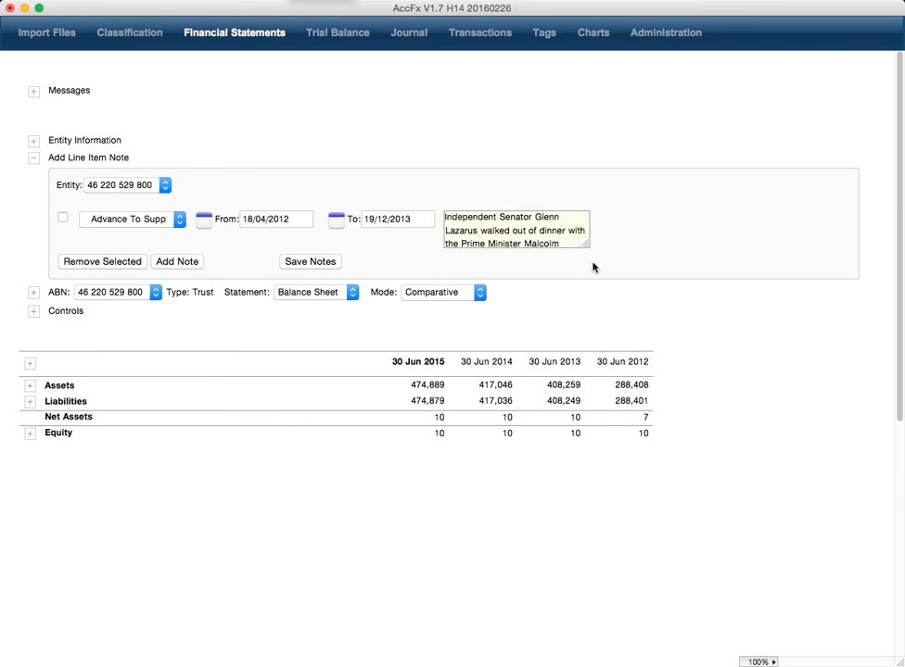
pyautogui.moveTo(587, 248); pyautogui.dragTo(613, 268)
pyautogui.click(288, 281)
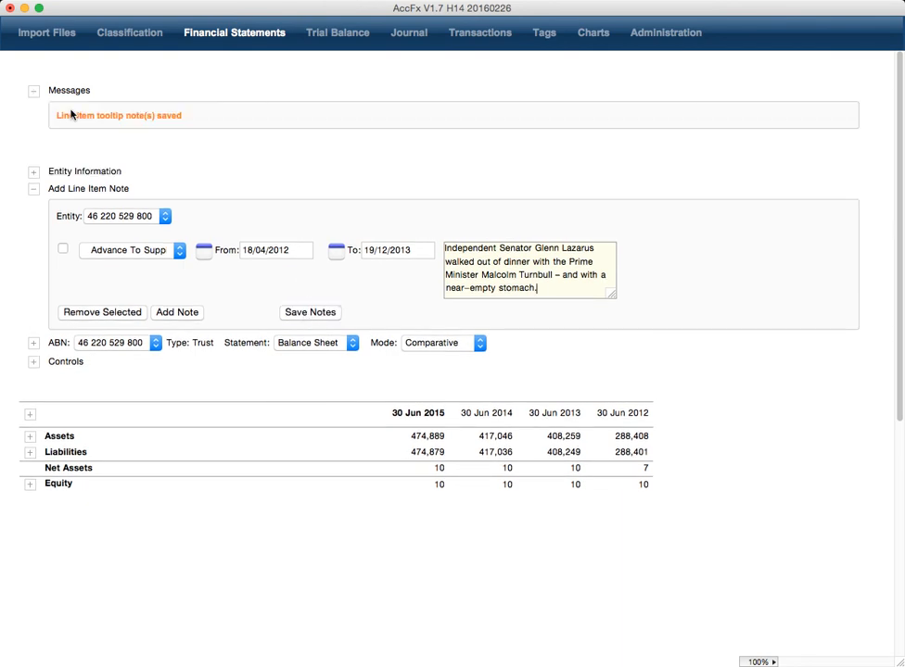
# Step: Add three note rows and attach the second note row to GST Collected
pyautogui.click(184, 317)
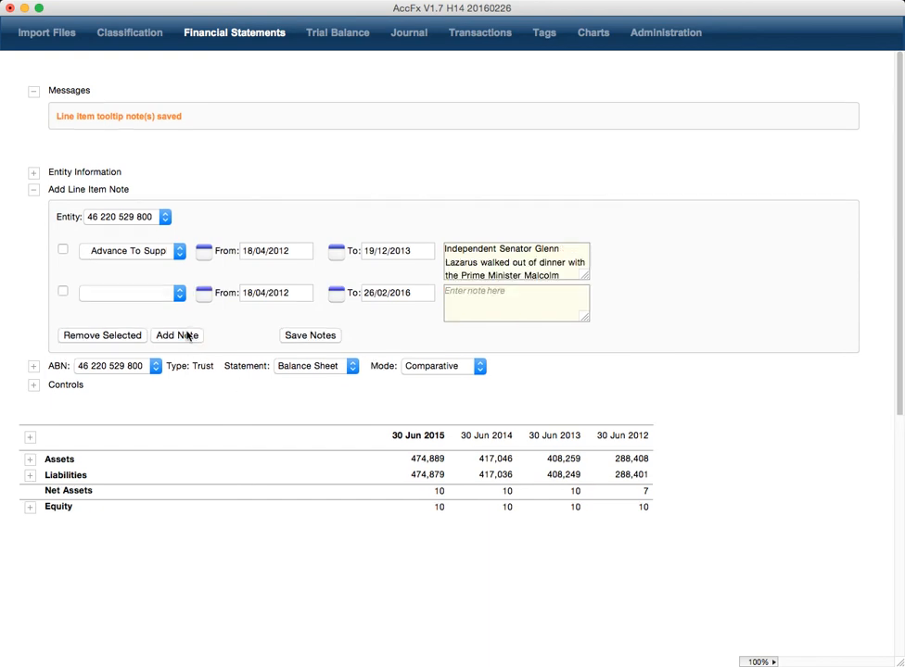
pyautogui.click(190, 336)
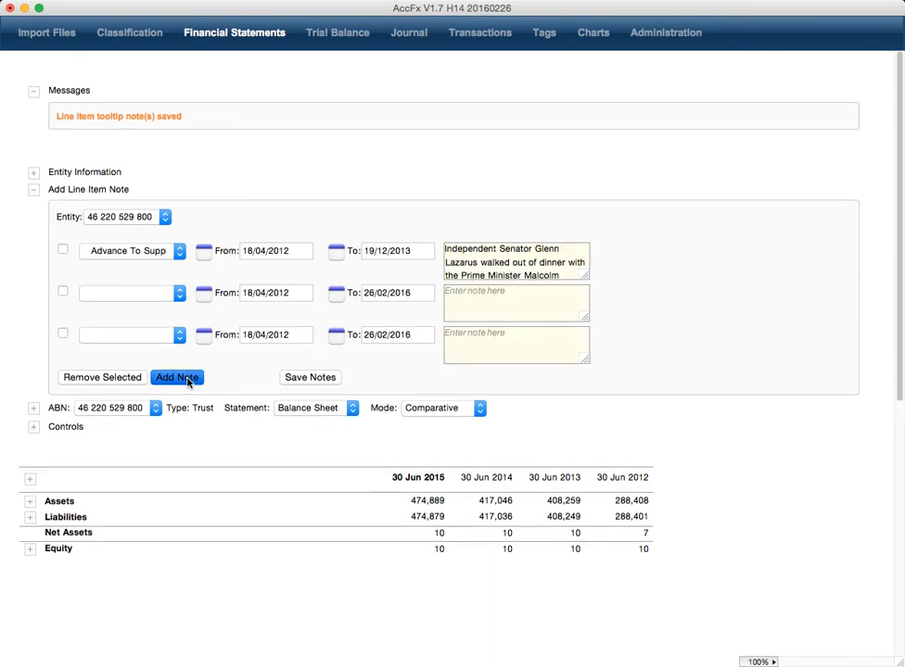
pyautogui.click(188, 378)
pyautogui.click(148, 295)
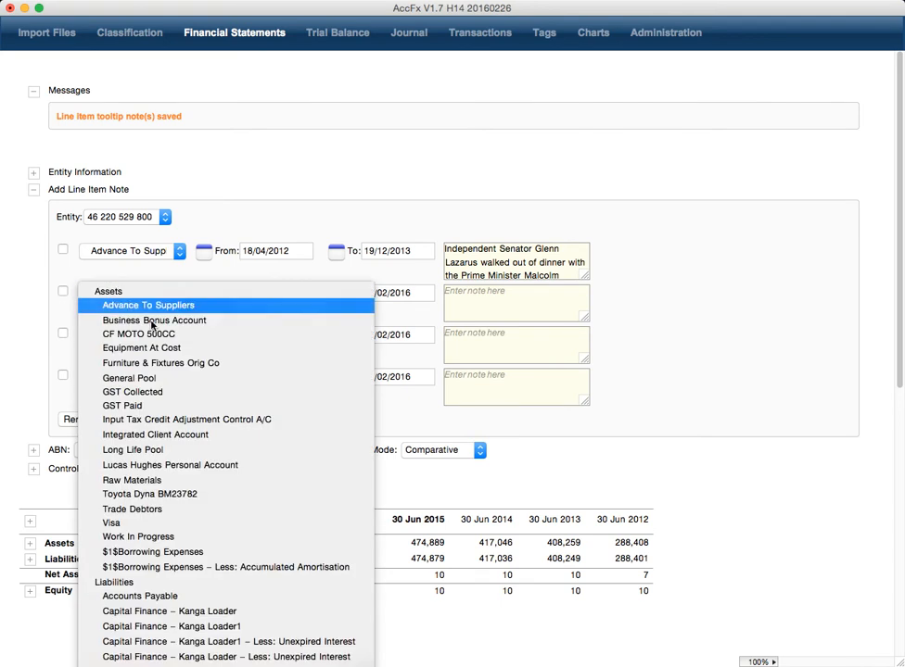
pyautogui.click(139, 391)
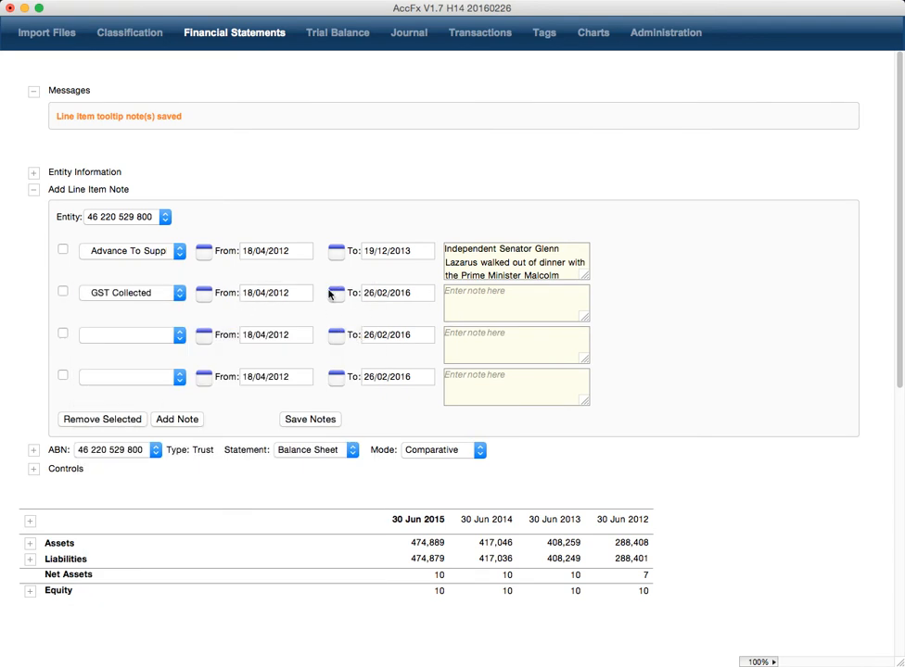
# Step: Paste the note into the GST Collected row and replace part of its last line with XXXXXXXXXXXX
pyautogui.click(487, 302)
pyautogui.press('super+v')
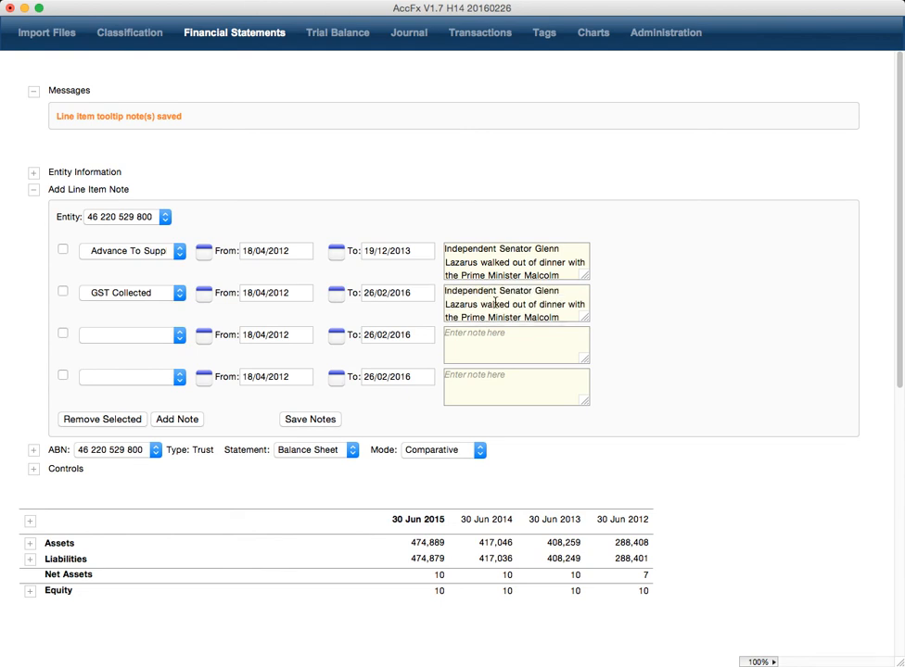
pyautogui.moveTo(562, 318); pyautogui.dragTo(463, 315)
pyautogui.press('BackSpace')
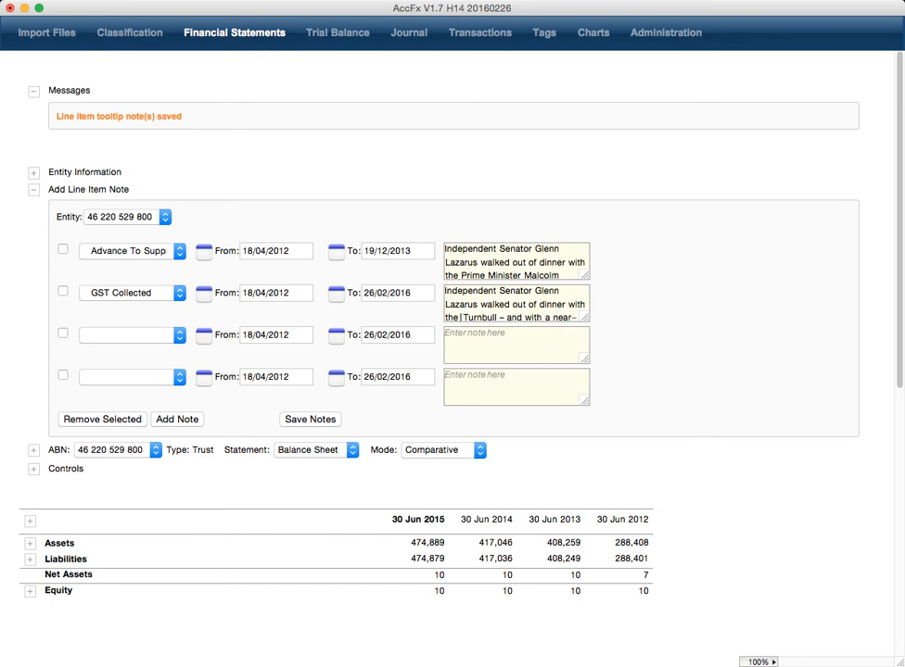
pyautogui.write('XXXXXXXXXXXX Turnbull –')
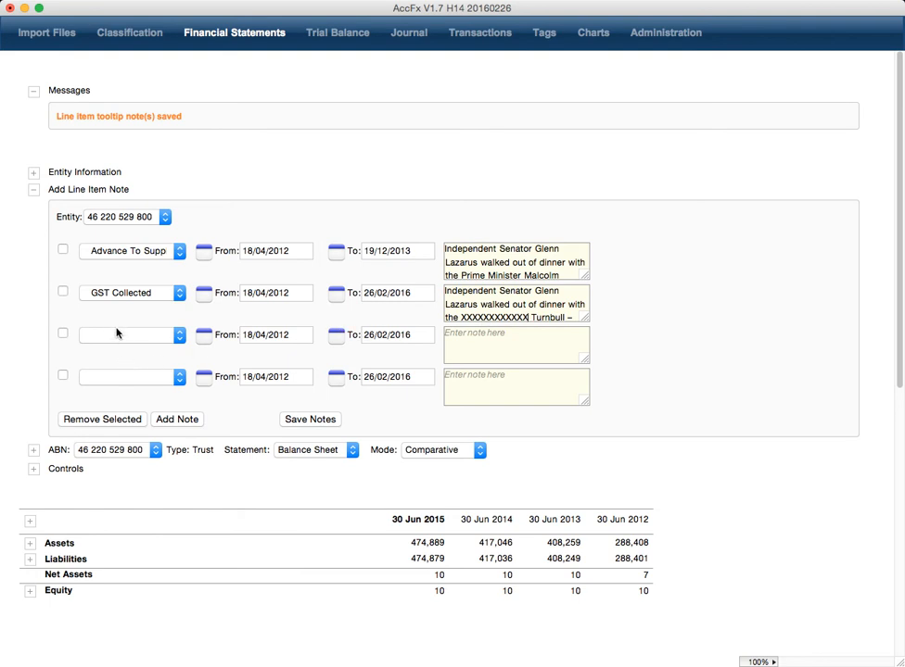
# Step: Attach the third row to $1$Borrowing Expenses and paste the note, changing its opening to 'blah blah blah'
pyautogui.click(149, 334)
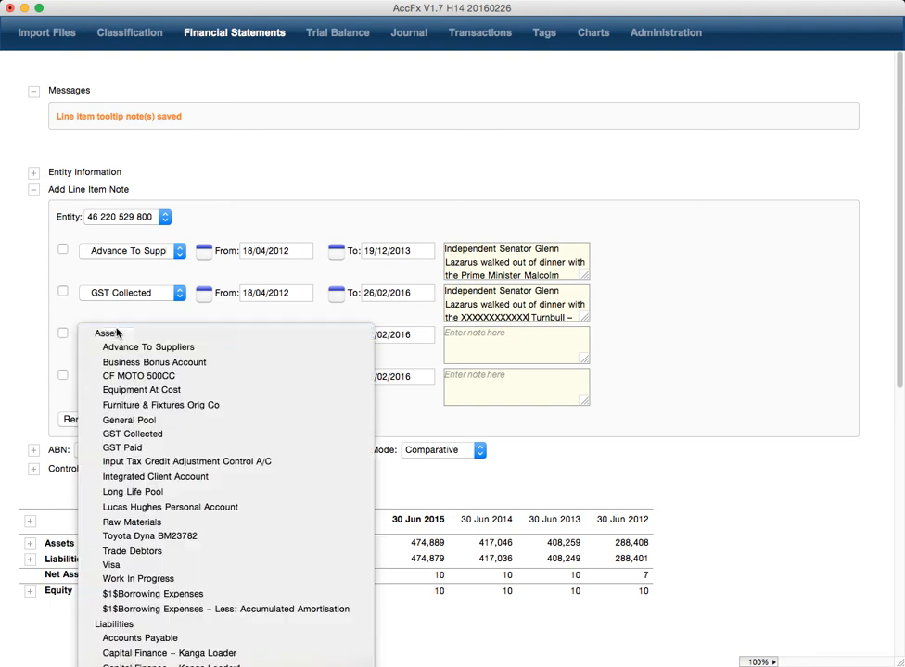
pyautogui.click(205, 603)
pyautogui.click(486, 346)
pyautogui.press('super+v')
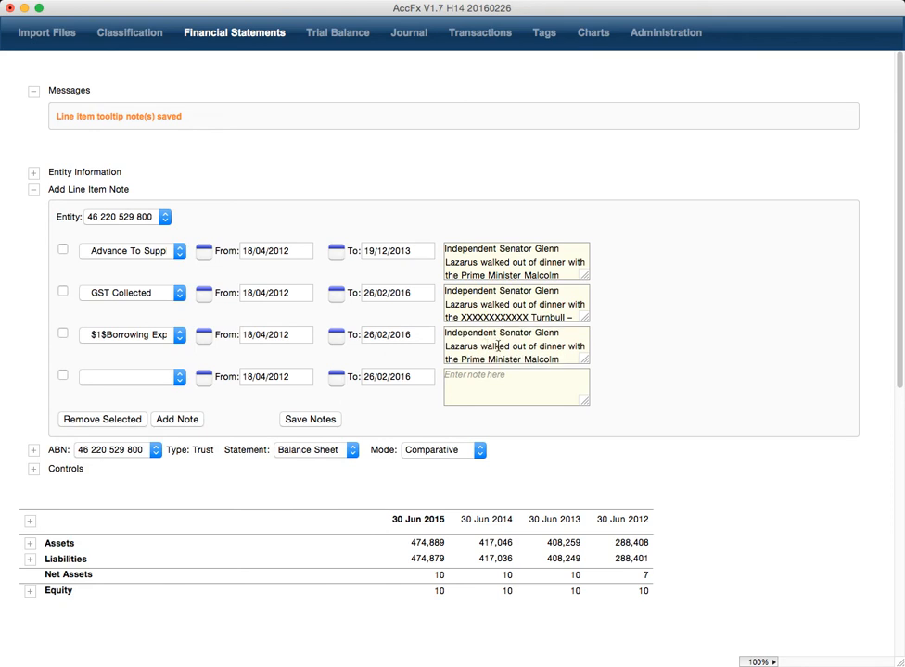
pyautogui.moveTo(480, 347); pyautogui.dragTo(437, 331)
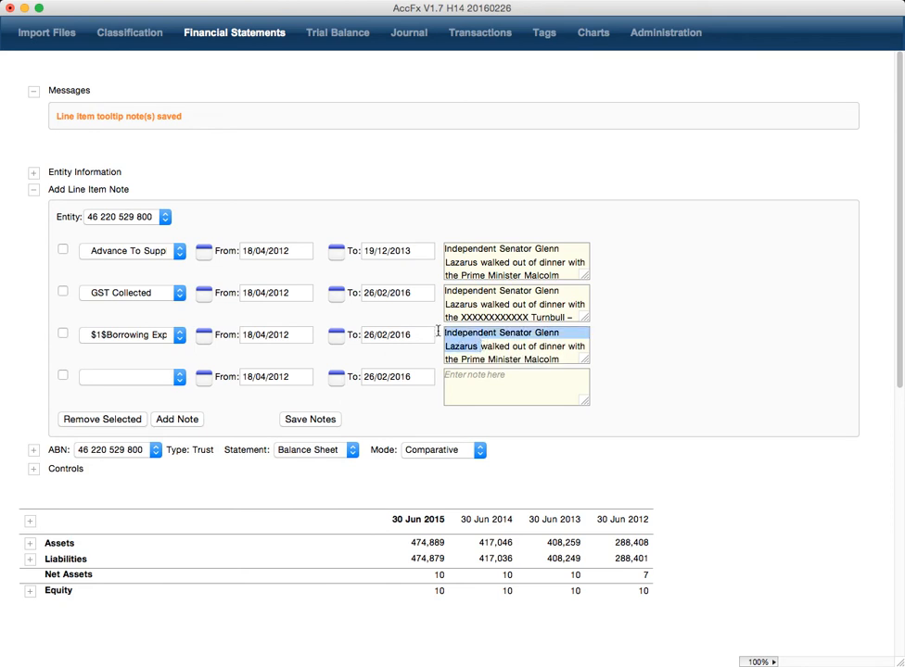
pyautogui.press('BackSpace')
pyautogui.write('blah blah blah walked out of')
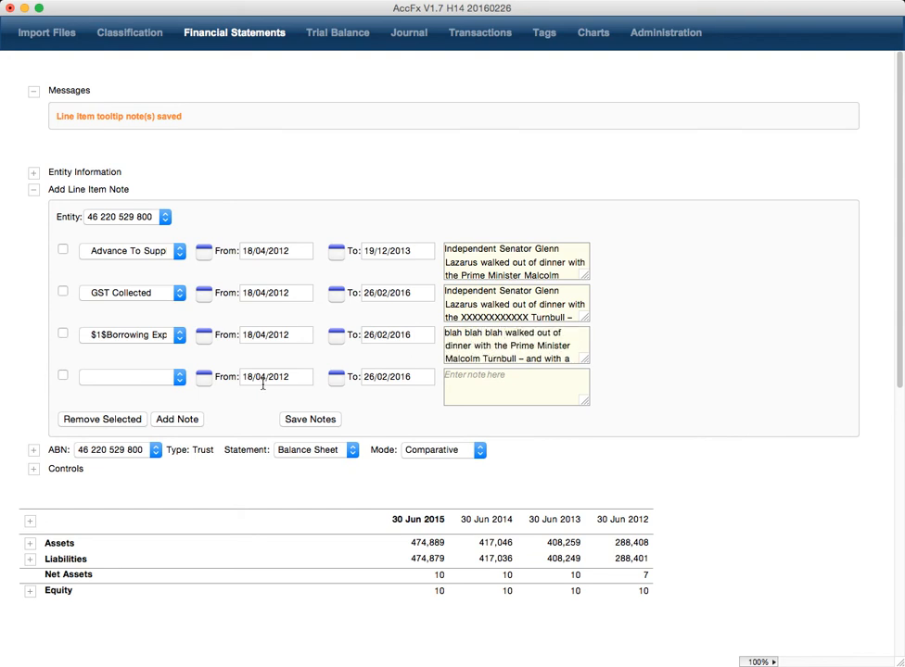
# Step: Remove the empty fourth note row and collapse the line item note form
pyautogui.click(62, 376)
pyautogui.click(103, 419)
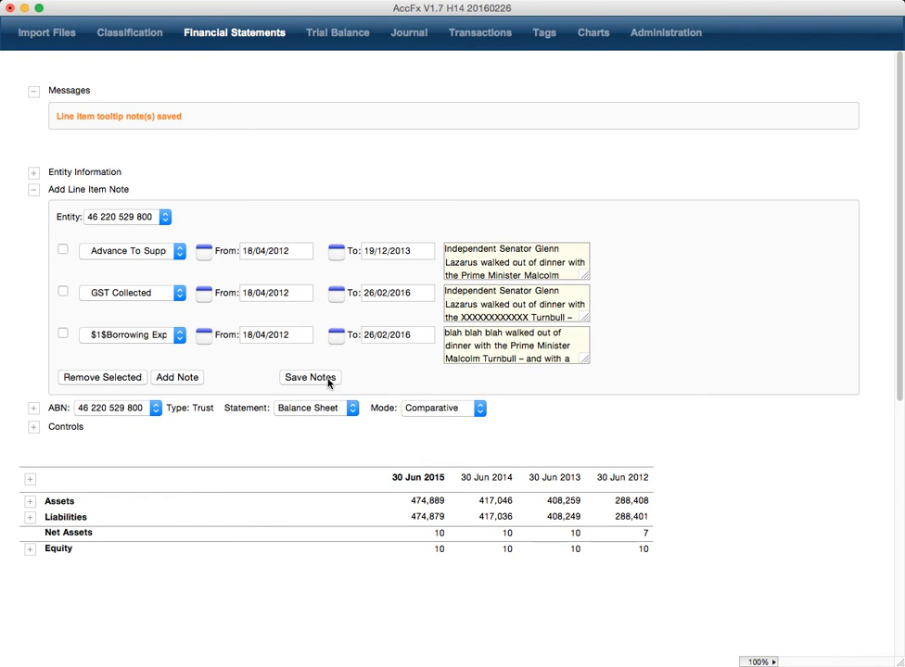
pyautogui.click(33, 191)
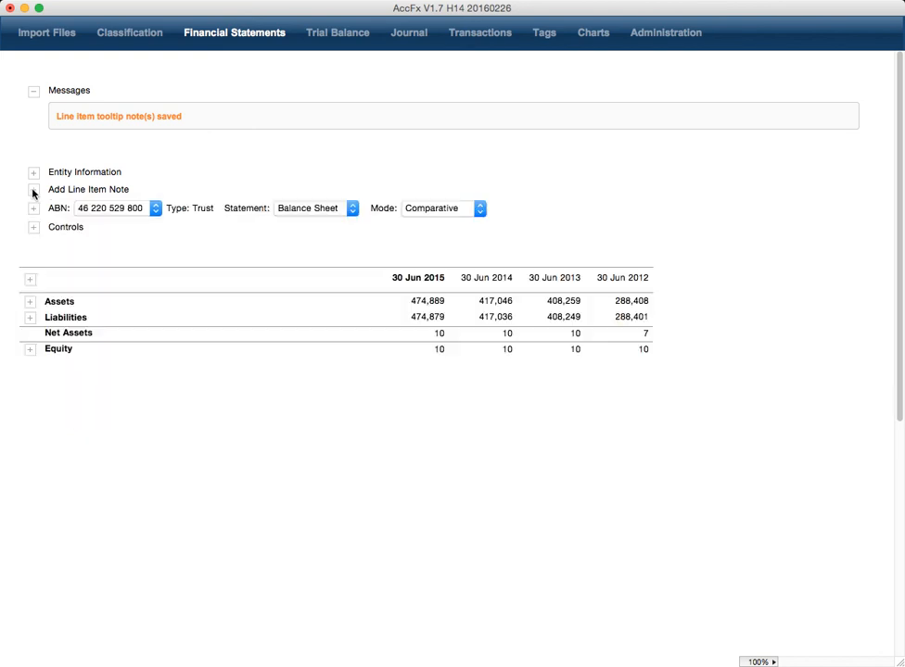
# Step: Expand every balance sheet line item and reselect the entity to reload its three saved notes
pyautogui.click(27, 280)
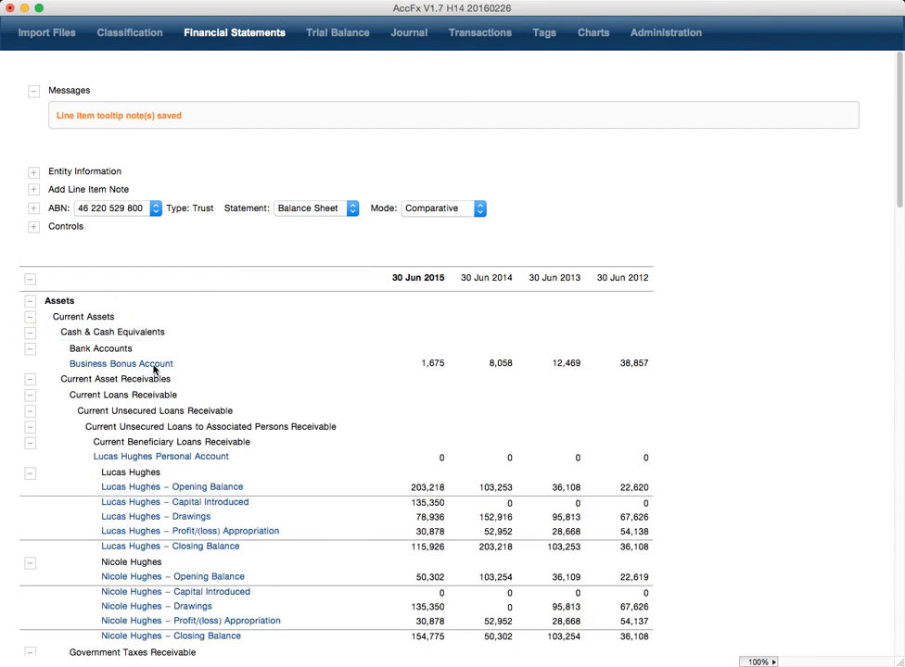
pyautogui.click(31, 190)
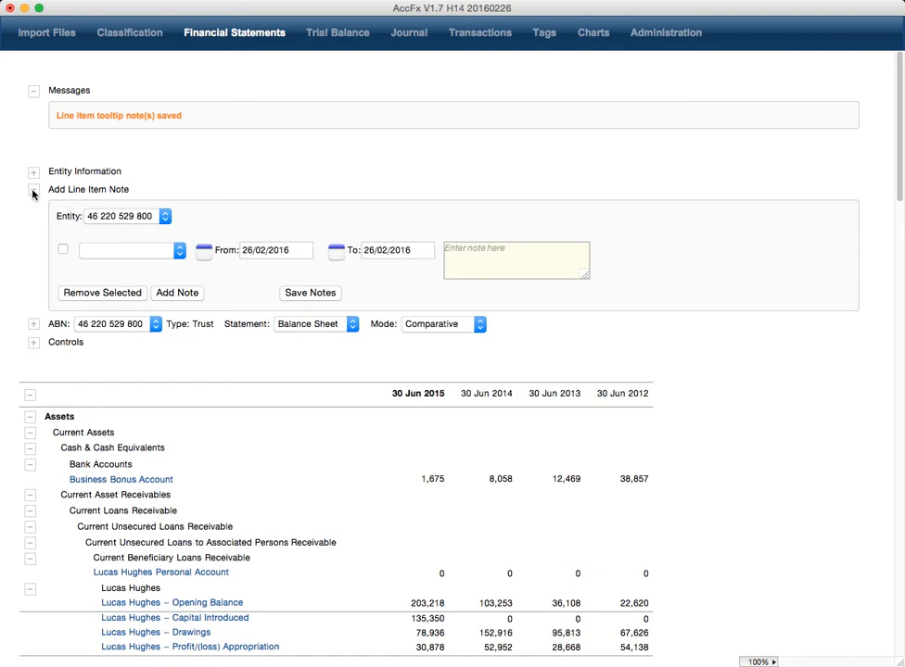
pyautogui.click(115, 219)
pyautogui.click(123, 214)
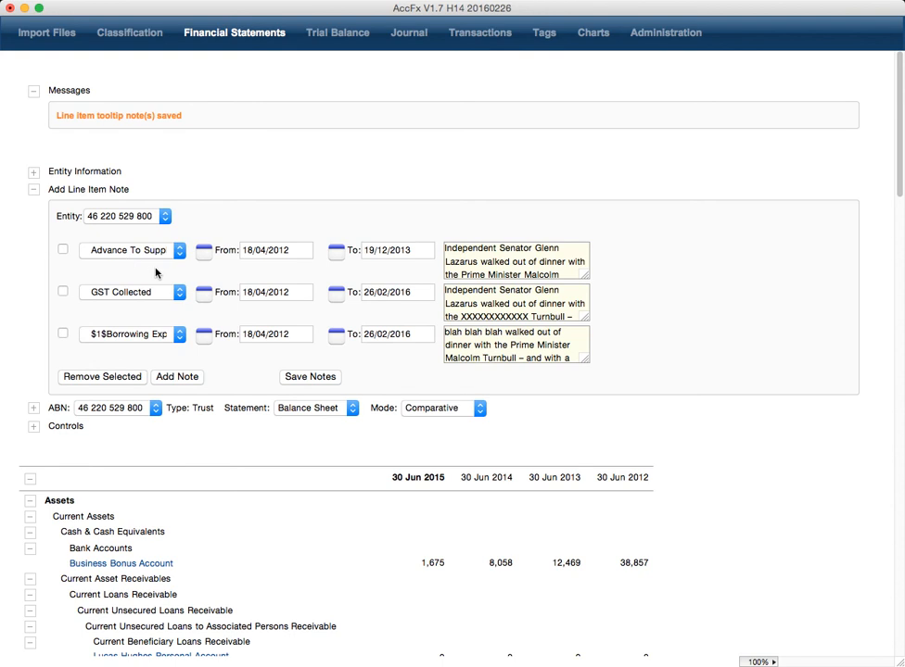
pyautogui.click(33, 191)
pyautogui.scroll(-5, 267, 307)
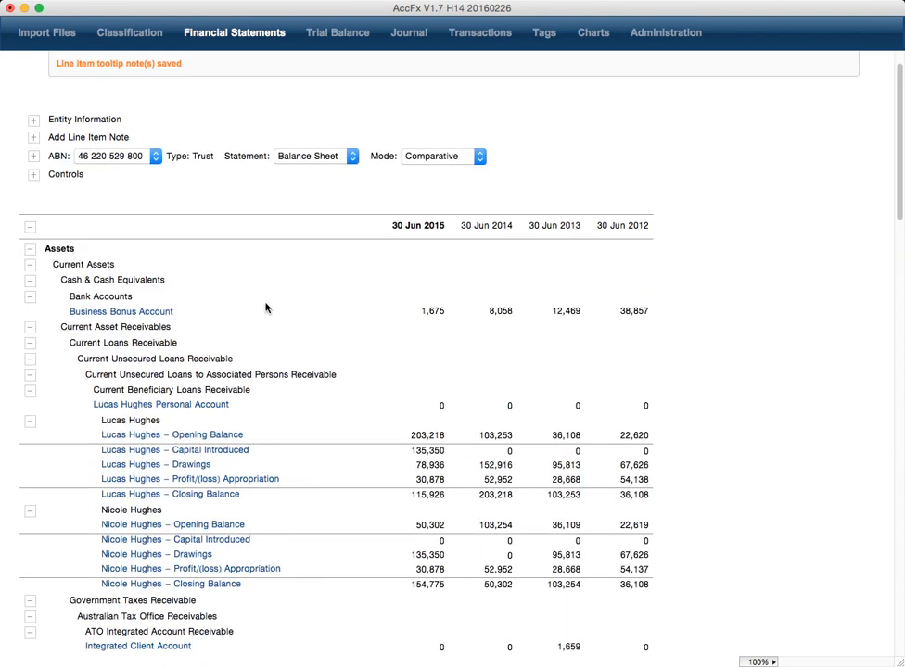
pyautogui.click(249, 286)
pyautogui.scroll(-3, 248, 289)
pyautogui.scroll(-4, 248, 290)
pyautogui.click(135, 555)
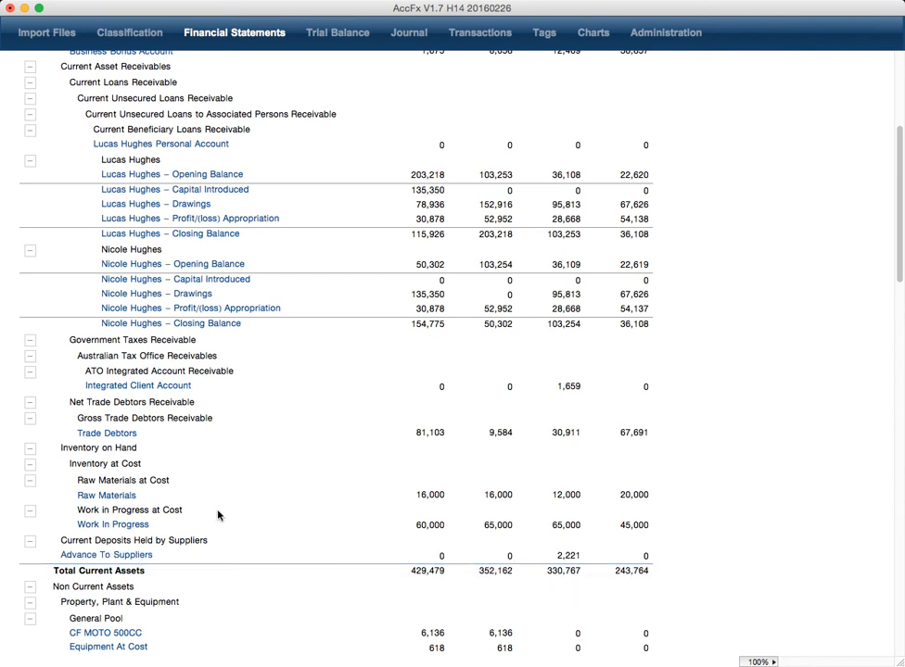
pyautogui.scroll(-6, 218, 513)
pyautogui.scroll(-2, 218, 512)
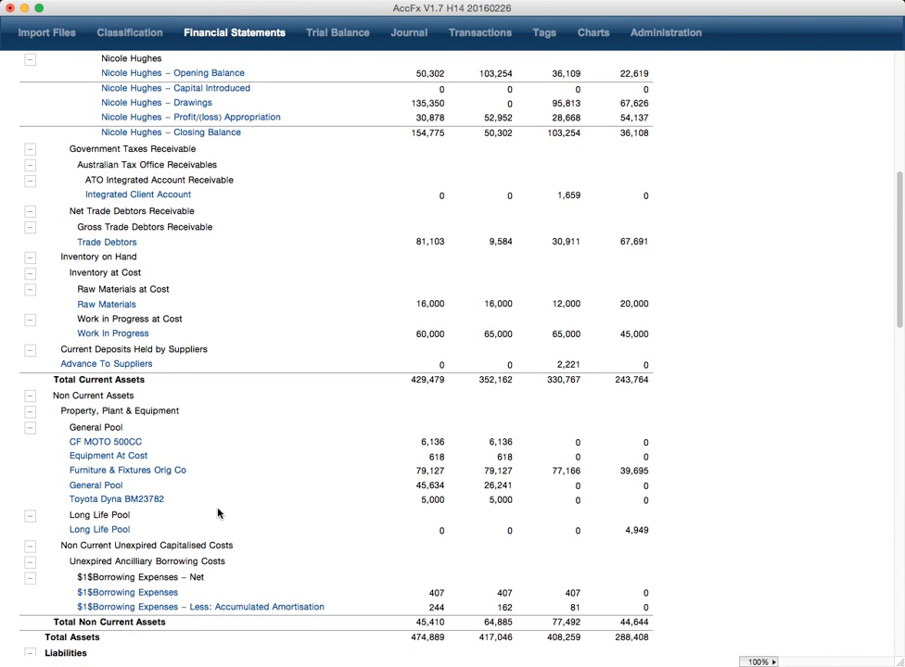
pyautogui.click(154, 594)
pyautogui.scroll(4, 200, 525)
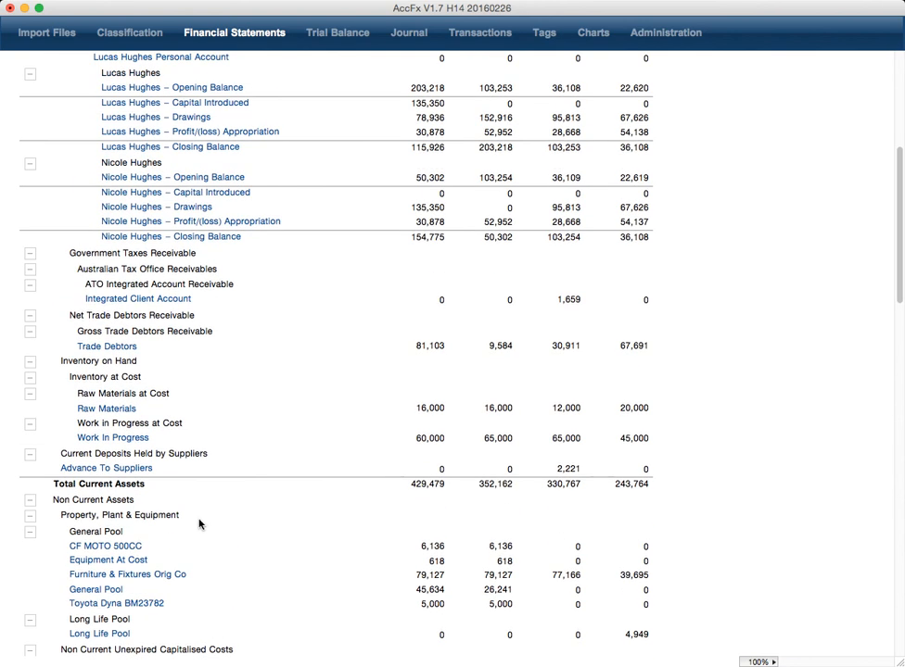
pyautogui.scroll(-15, 199, 524)
pyautogui.scroll(-13, 199, 522)
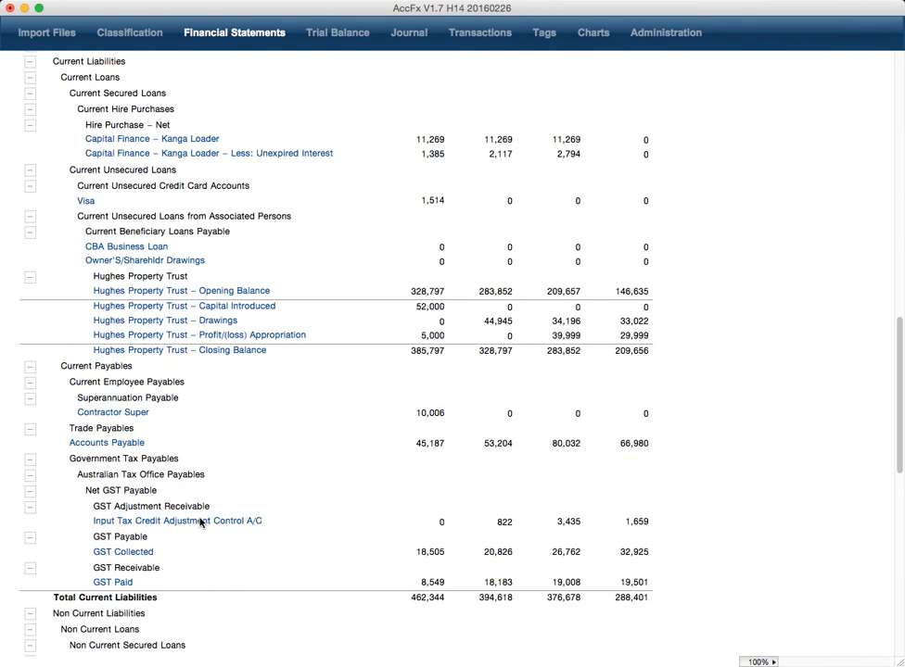
pyautogui.click(130, 554)
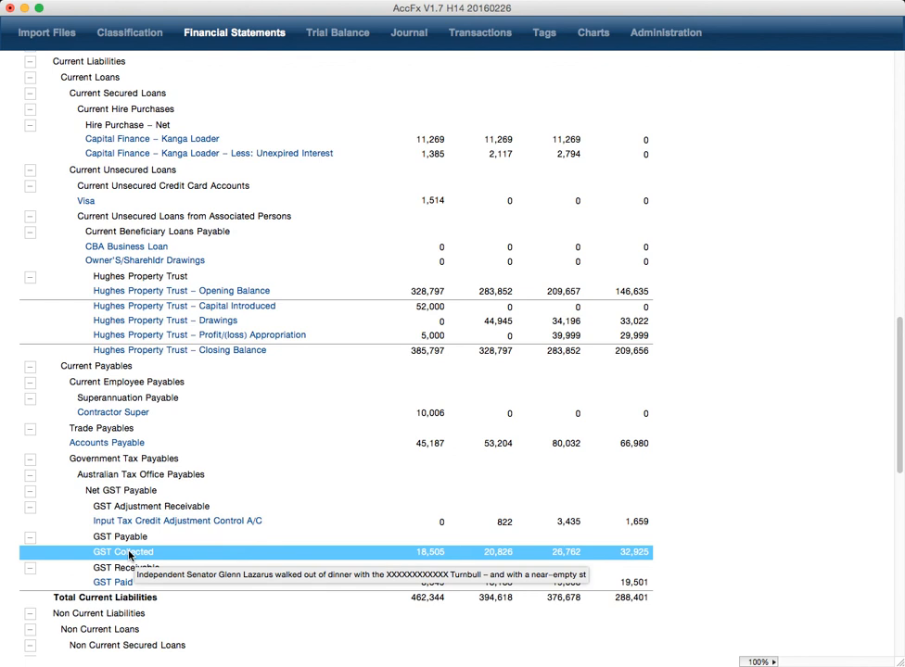
pyautogui.scroll(20, 276, 556)
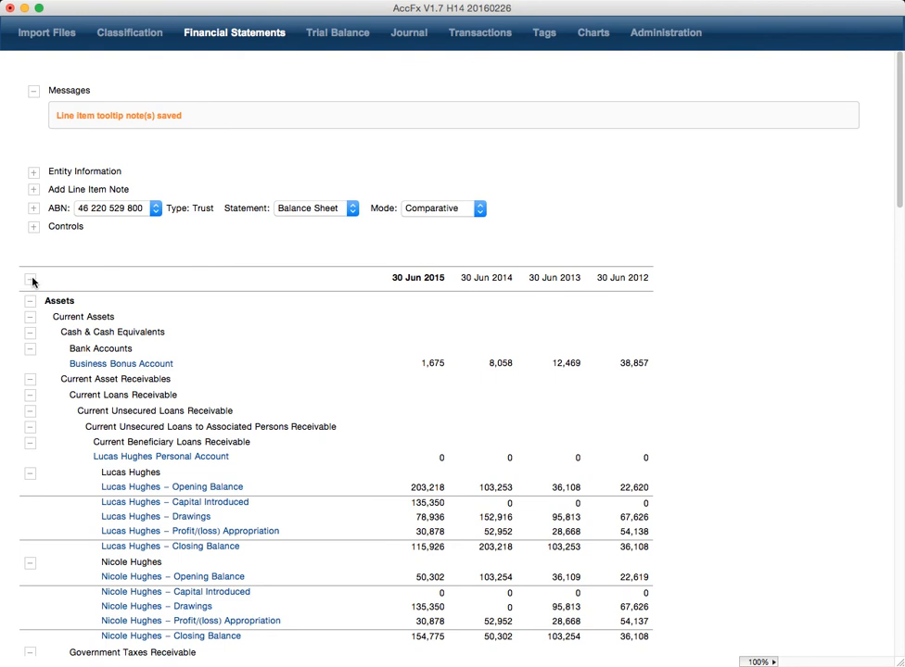
# Step: Collapse the balance sheet to Assets, Liabilities, Net Assets and Equity totals, then toggle the note form open and closed
pyautogui.click(30, 280)
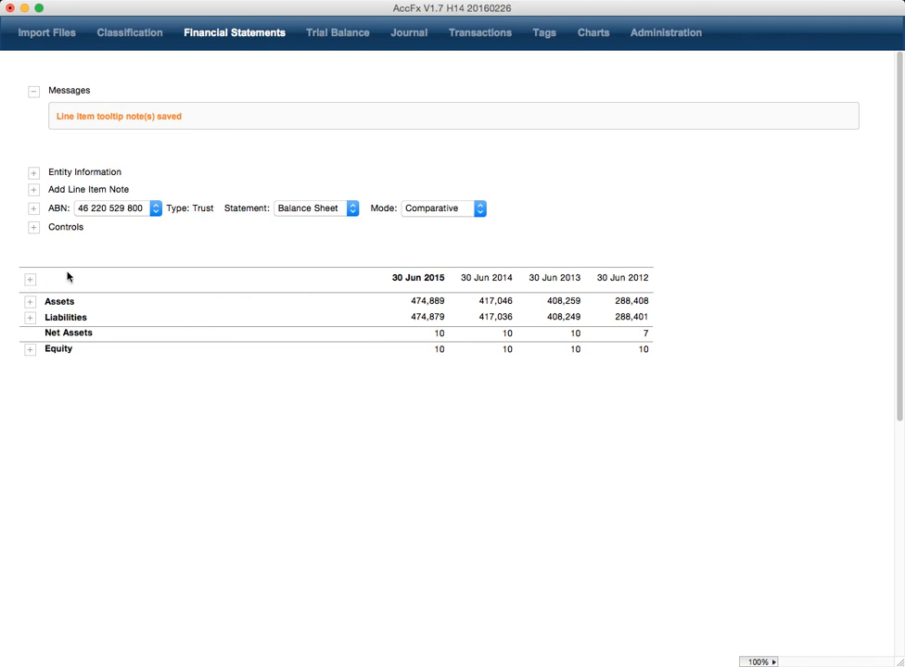
pyautogui.click(34, 190)
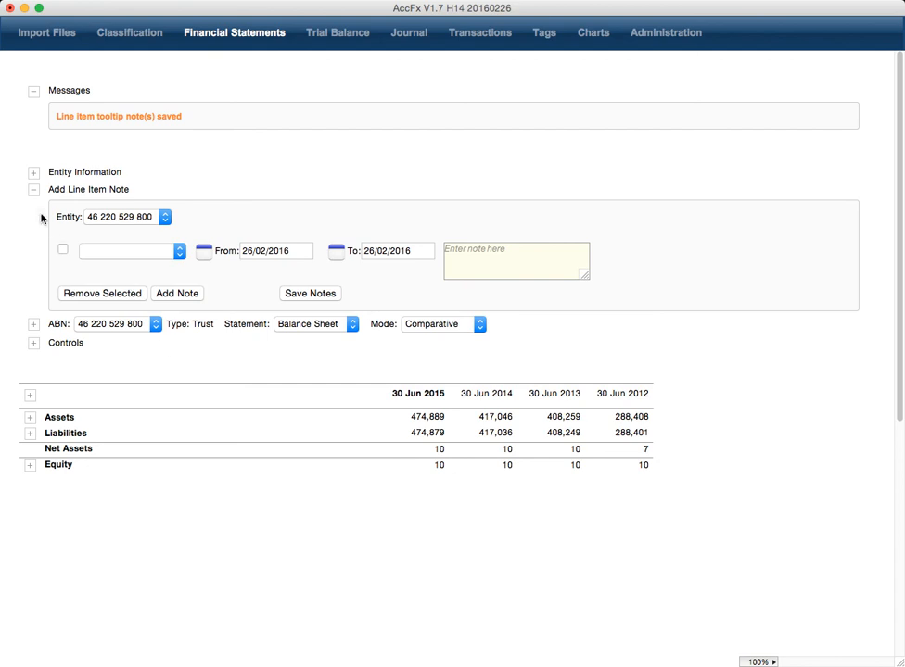
pyautogui.click(34, 190)
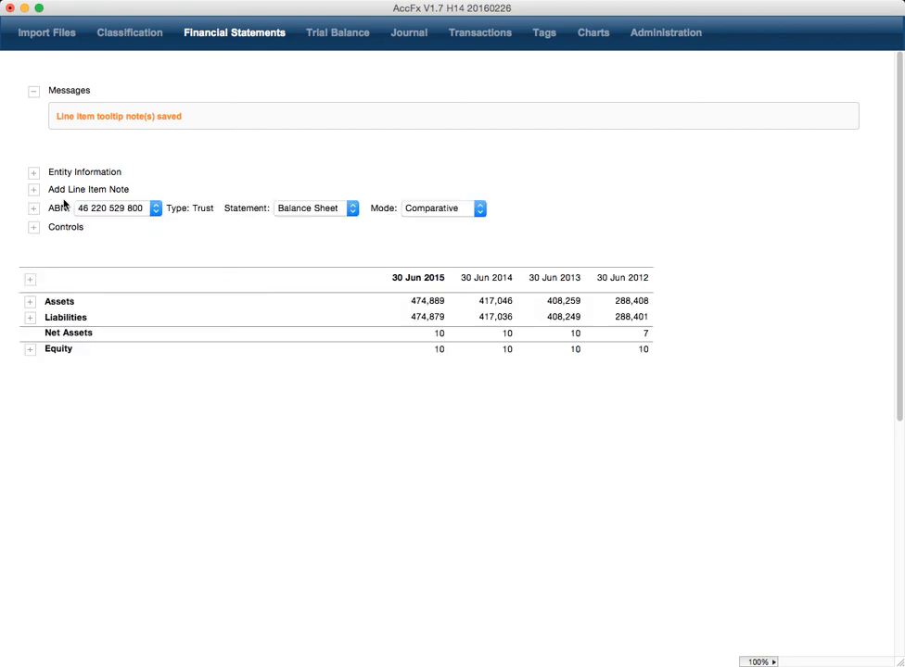
# Step: Open Entity Information, widen its note box slightly, close it, and reopen the line item note form
pyautogui.click(33, 173)
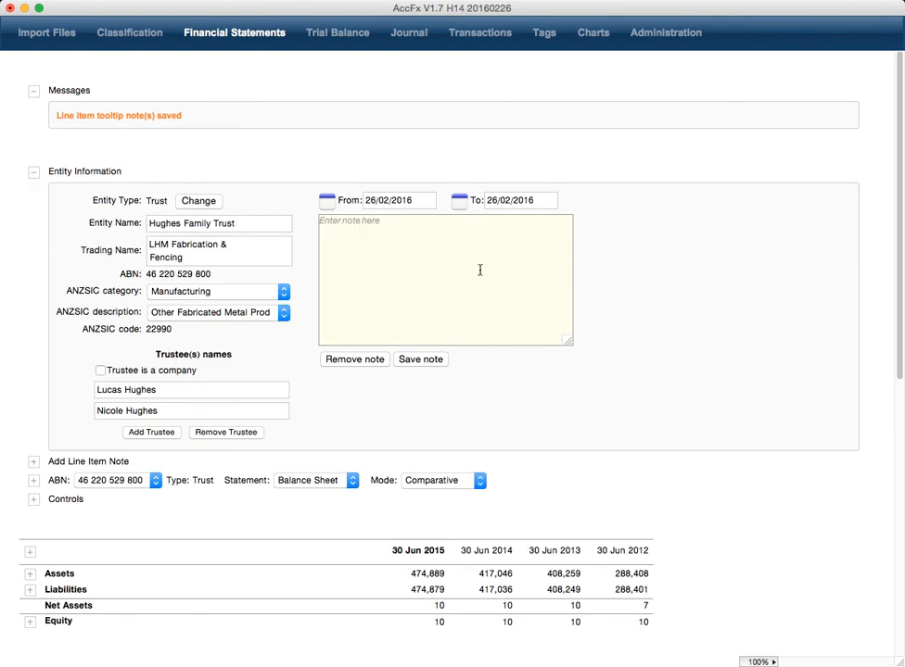
pyautogui.click(322, 221)
pyautogui.moveTo(568, 342)
pyautogui.mouseDown()
pyautogui.moveTo(557, 283)
pyautogui.moveTo(576, 344)
pyautogui.mouseUp()
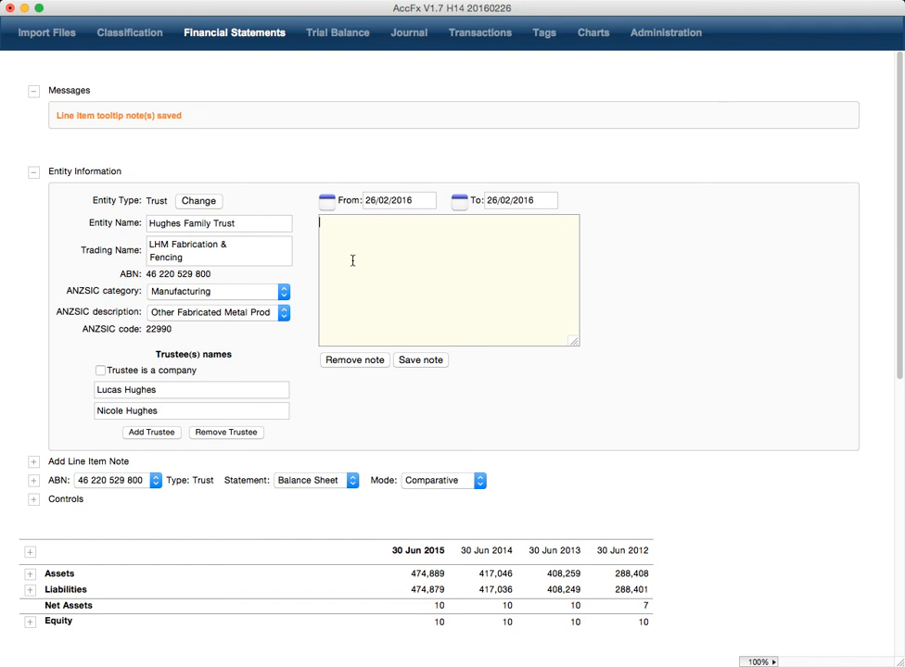
pyautogui.click(35, 172)
pyautogui.click(34, 190)
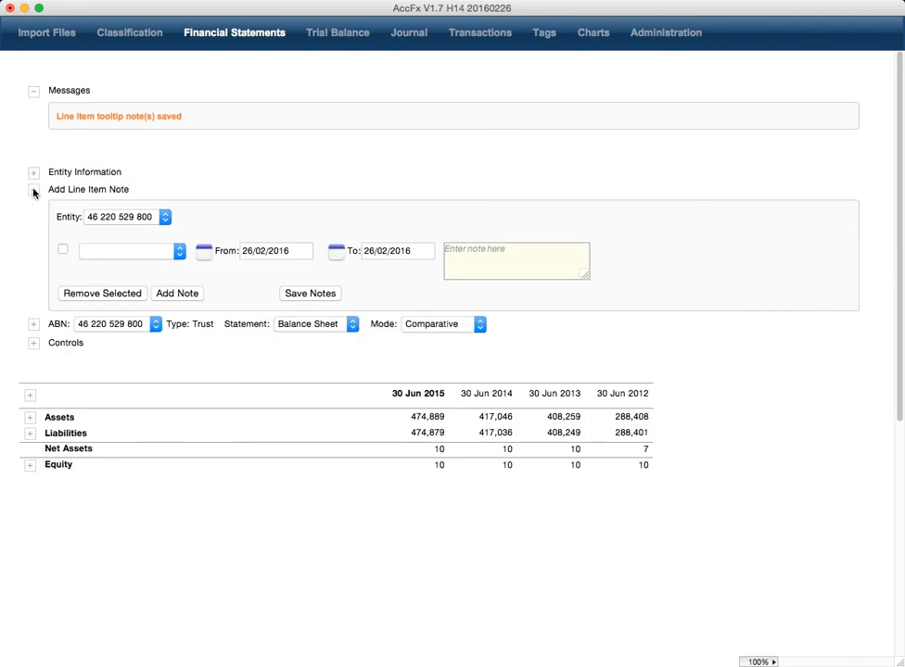